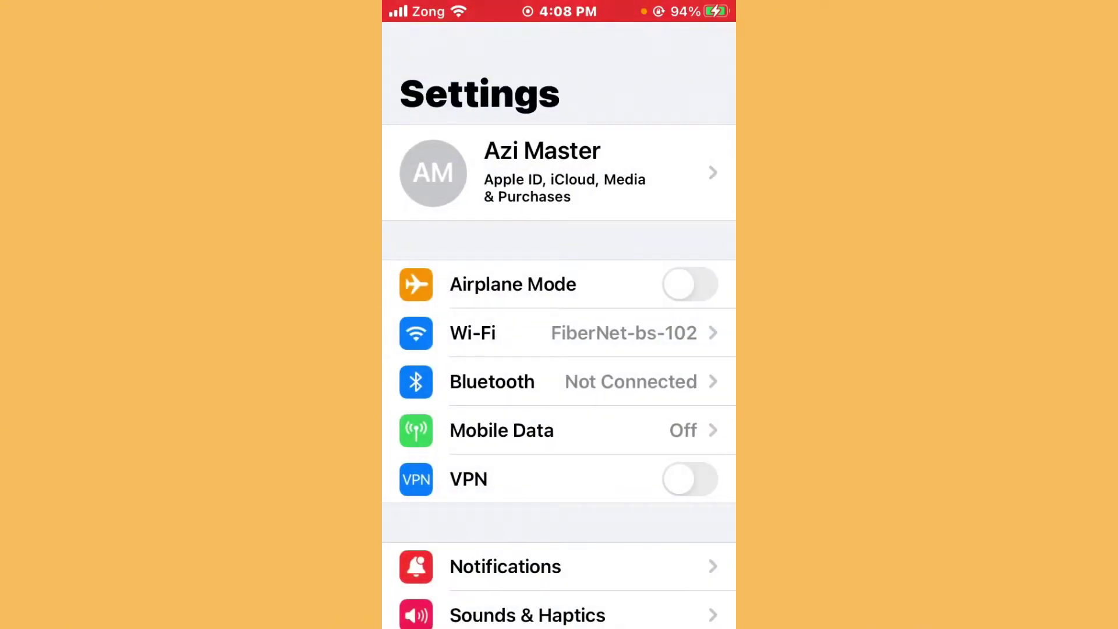
- View the Reset choices under General > Transfer or Reset iPhone and cancel without resetting
{"action": "scroll", "coordinate": [559, 349], "scroll_direction": "down", "scroll_amount": 10}
{"action": "left_click", "coordinate": [483, 205]}
{"action": "scroll", "coordinate": [559, 349], "scroll_direction": "down", "scroll_amount": 10}
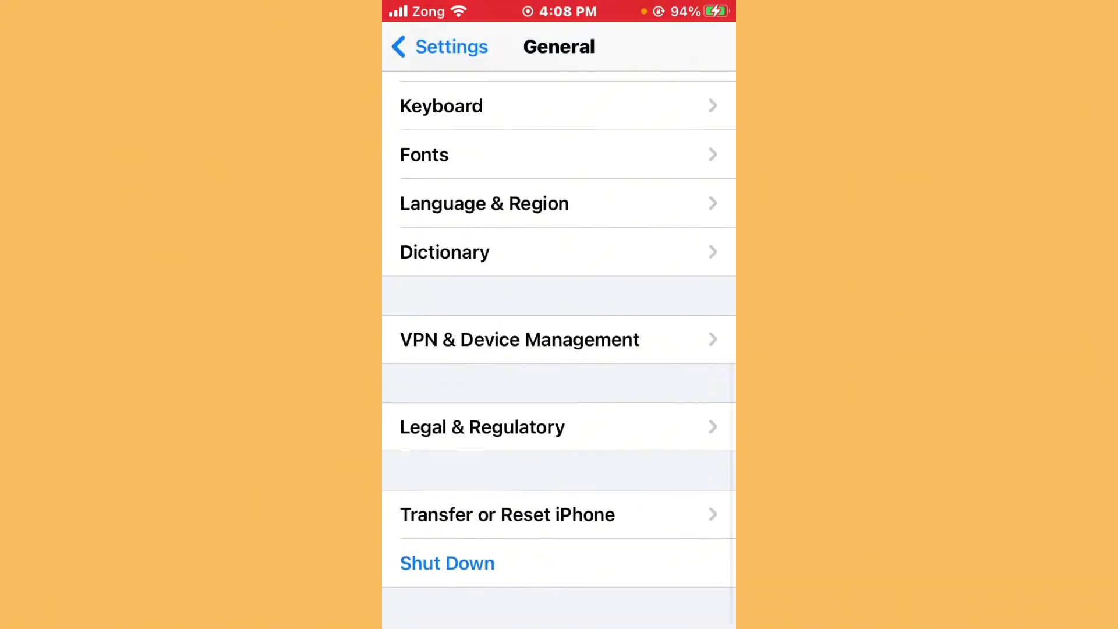
{"action": "left_click", "coordinate": [507, 514]}
{"action": "left_click", "coordinate": [427, 506]}
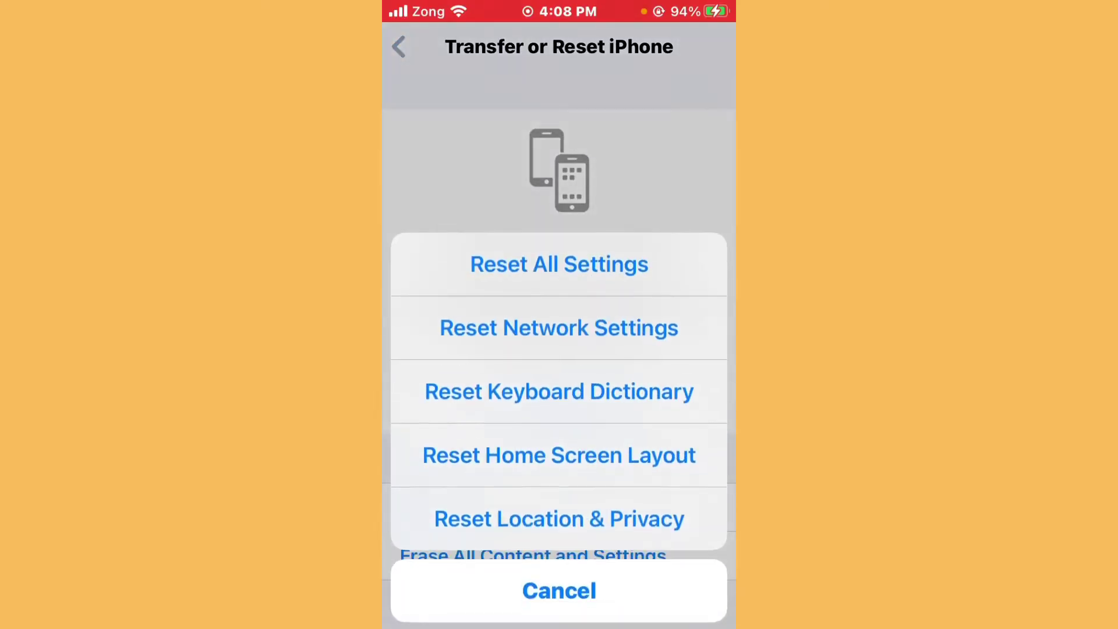
{"action": "left_click", "coordinate": [558, 588]}
- Back out to the main Settings list and return to the Home Screen
{"action": "left_click", "coordinate": [398, 46]}
{"action": "left_click", "coordinate": [407, 46]}
{"action": "scroll", "coordinate": [559, 349], "scroll_direction": "up", "scroll_amount": 10}
{"action": "key", "text": "super"}
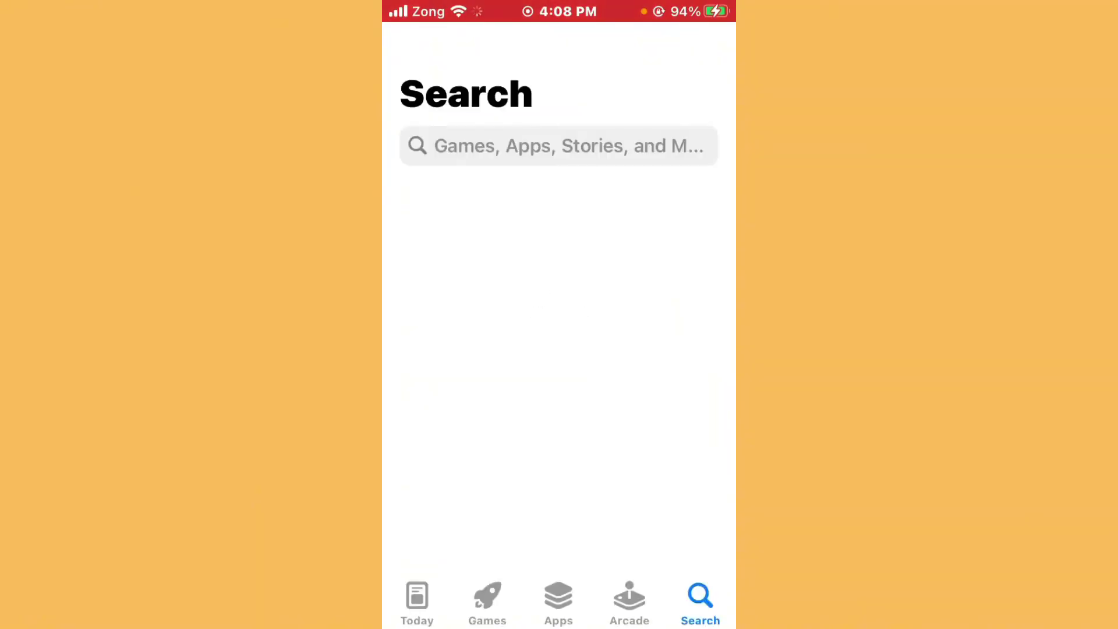
- Search the App Store for 'snapchat' and open Snapchat's page showing the available update
{"action": "left_click", "coordinate": [558, 145]}
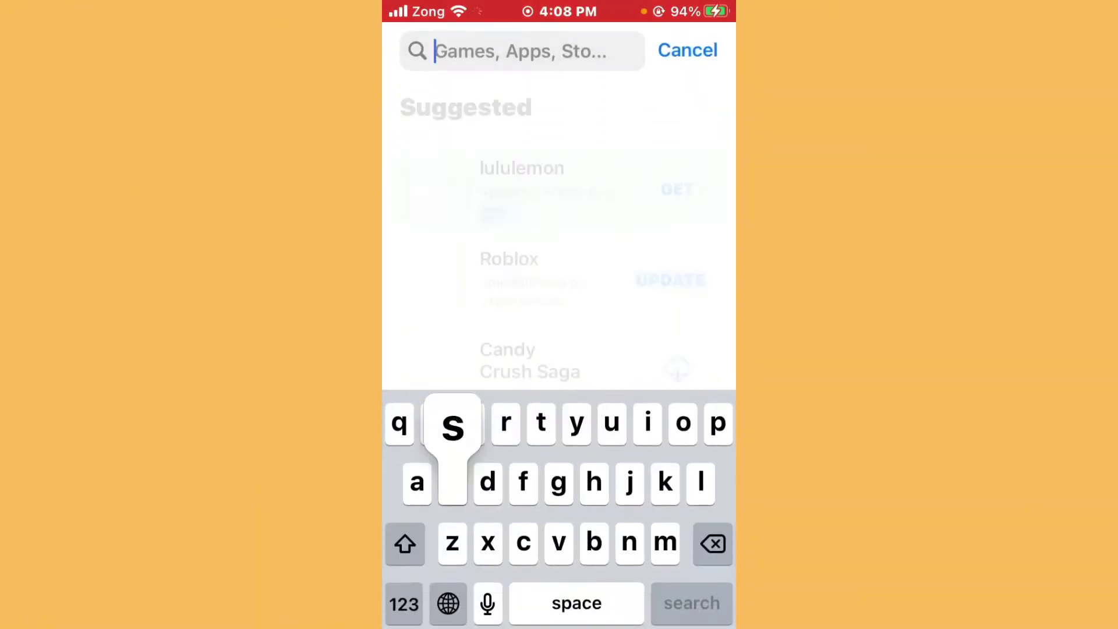
{"action": "type", "text": "snap"}
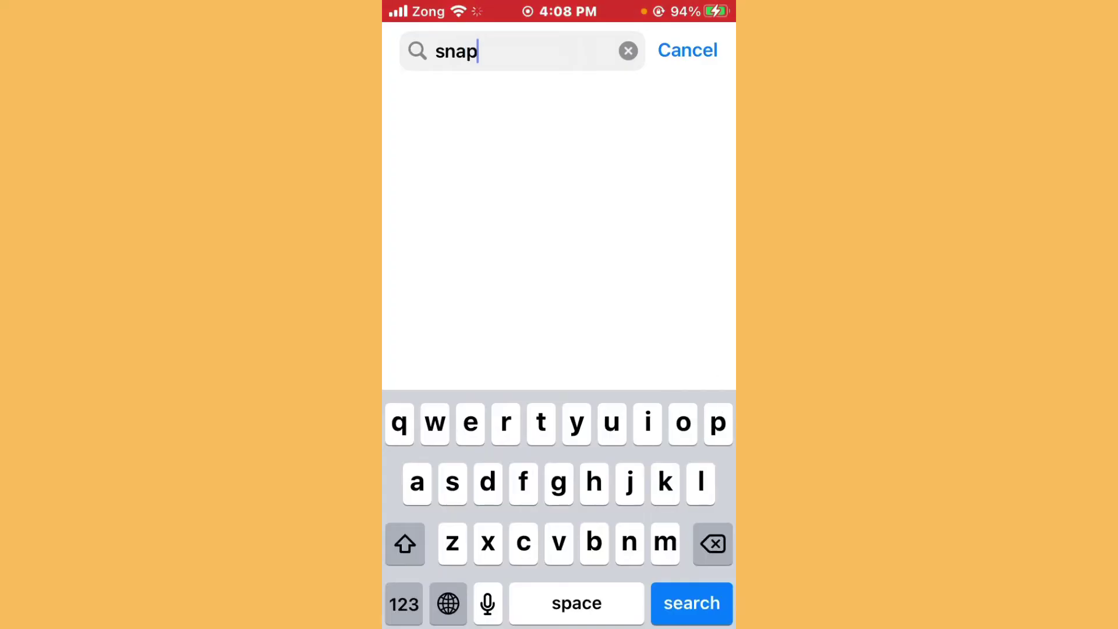
{"action": "type", "text": "chat"}
{"action": "key", "text": "Return"}
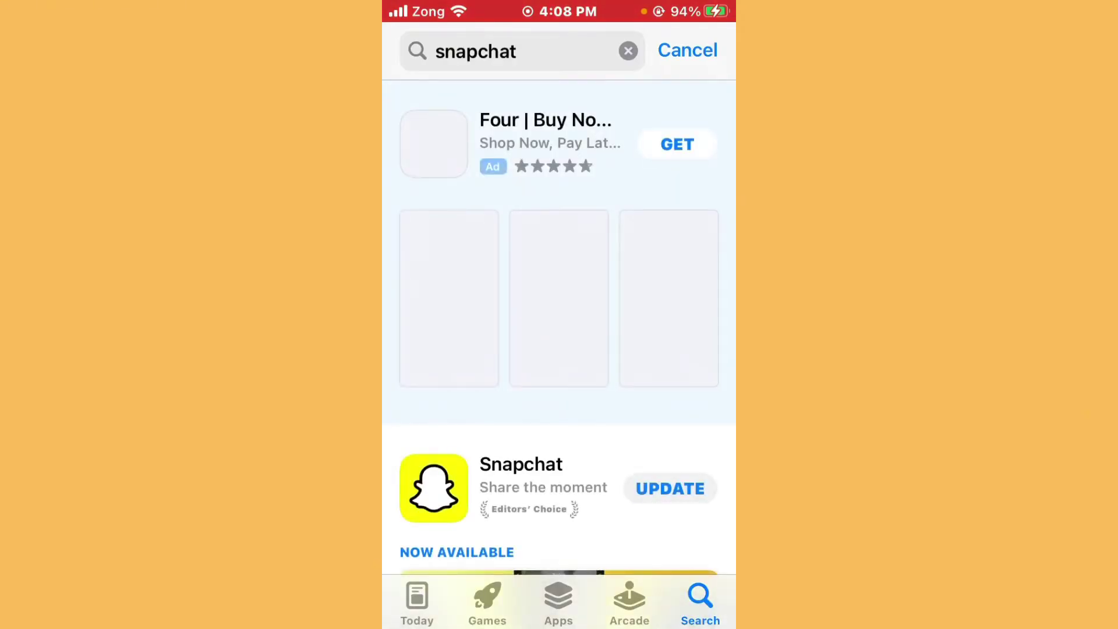
{"action": "left_click", "coordinate": [521, 474]}
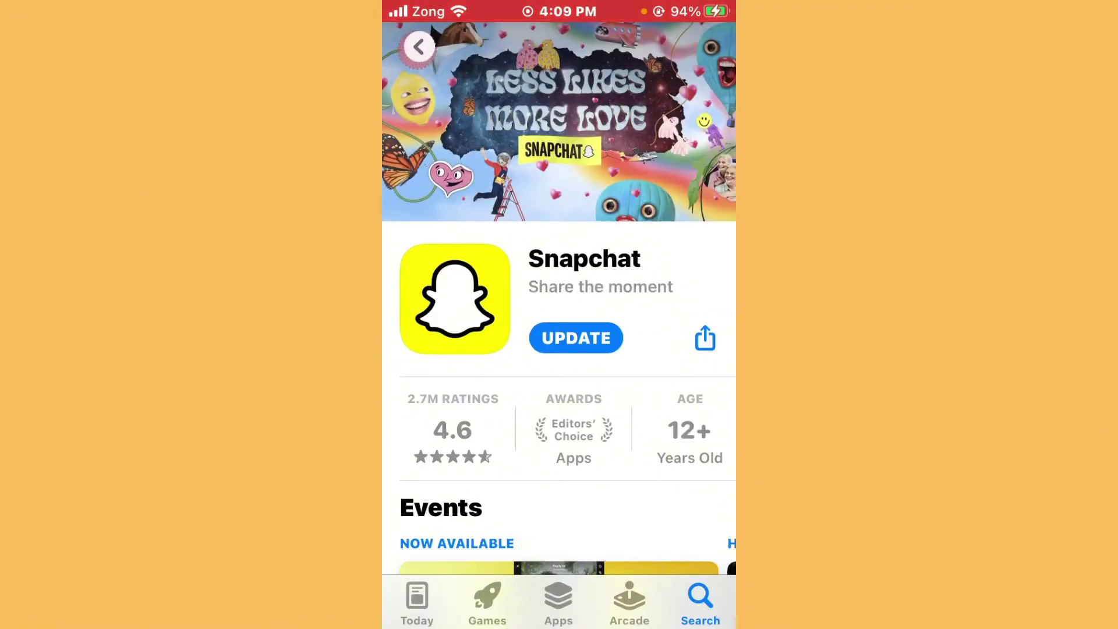
- Check Software Update, confirming iOS 15.8.3 is up to date, then flip between home pages
{"action": "key", "text": "super"}
{"action": "left_click", "coordinate": [600, 347]}
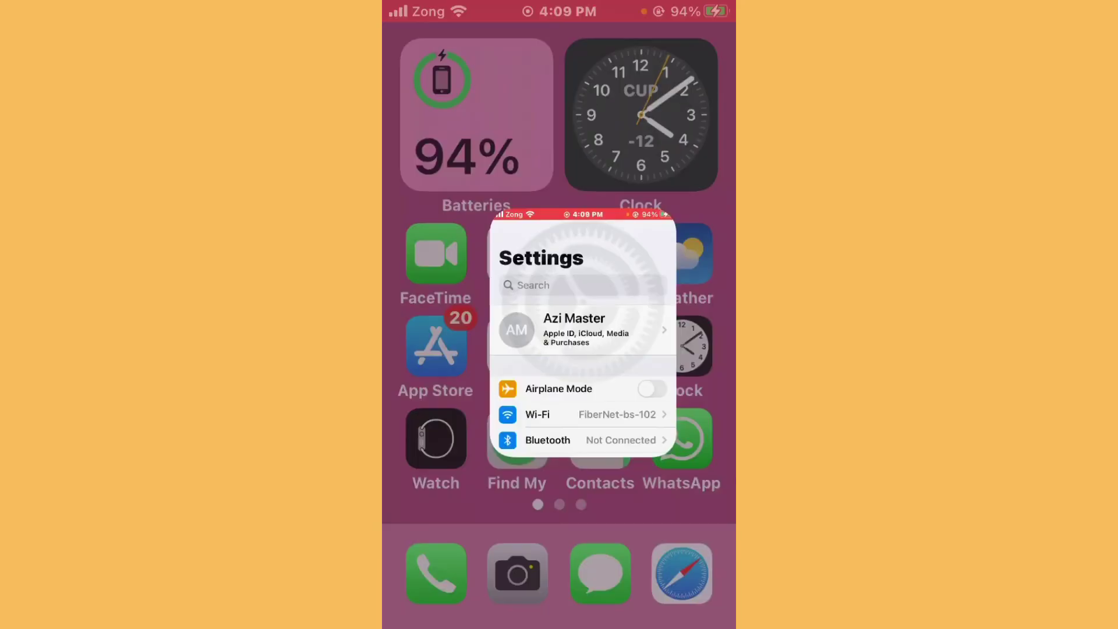
{"action": "scroll", "coordinate": [559, 349], "scroll_direction": "down", "scroll_amount": 3}
{"action": "scroll", "coordinate": [559, 350], "scroll_direction": "down", "scroll_amount": 5}
{"action": "left_click", "coordinate": [483, 308]}
{"action": "left_click", "coordinate": [474, 182]}
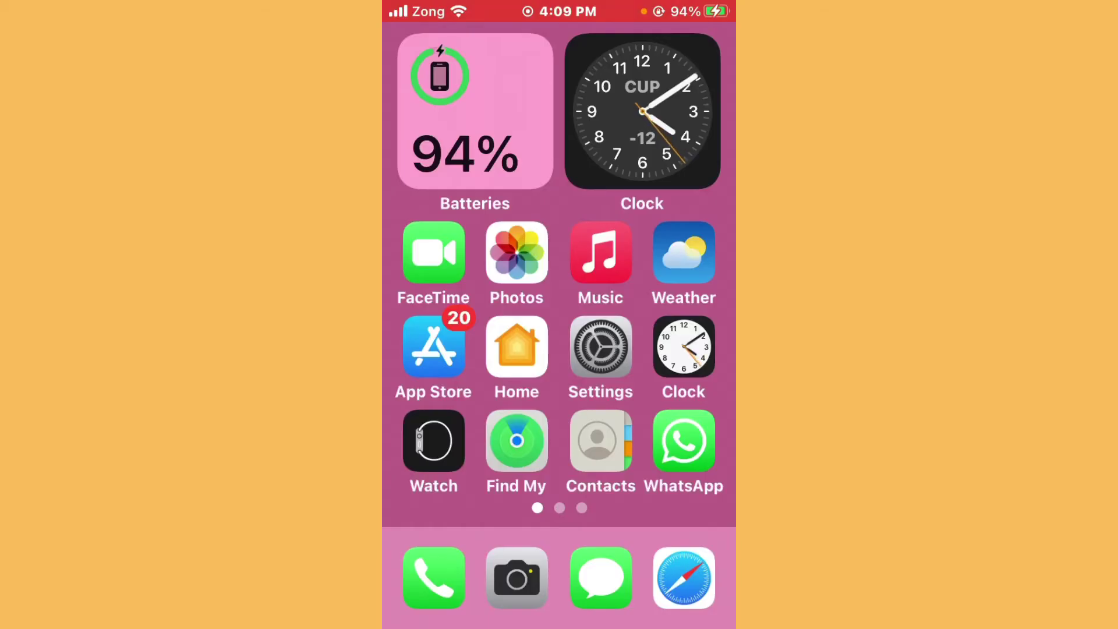
{"action": "left_click_drag", "start_coordinate": [640, 349], "coordinate": [437, 350]}
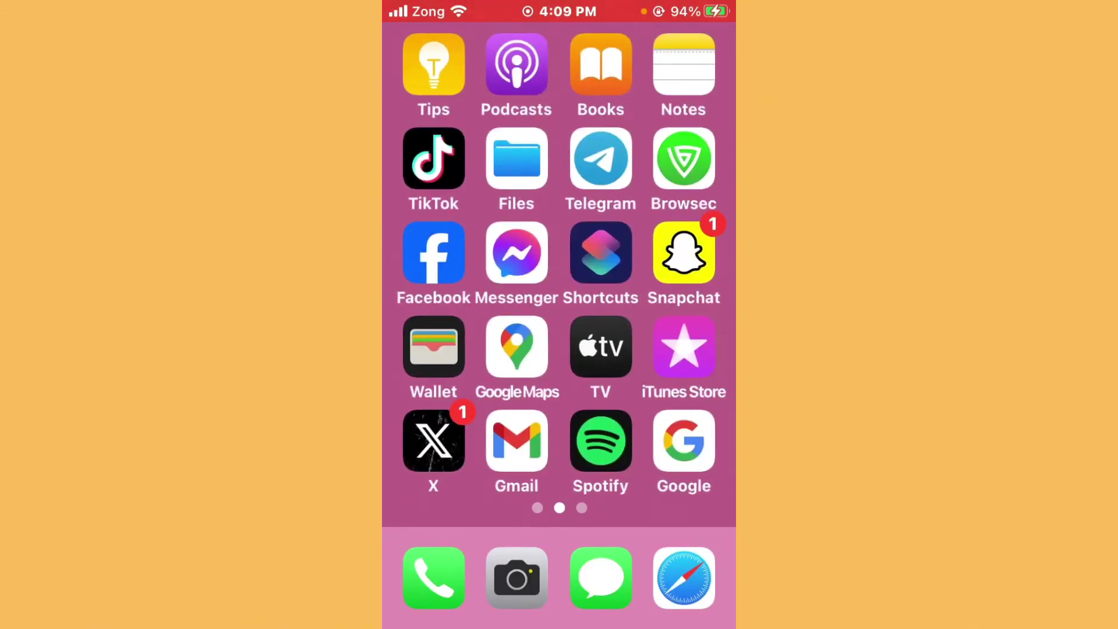
{"action": "left_click_drag", "start_coordinate": [437, 349], "coordinate": [641, 350]}
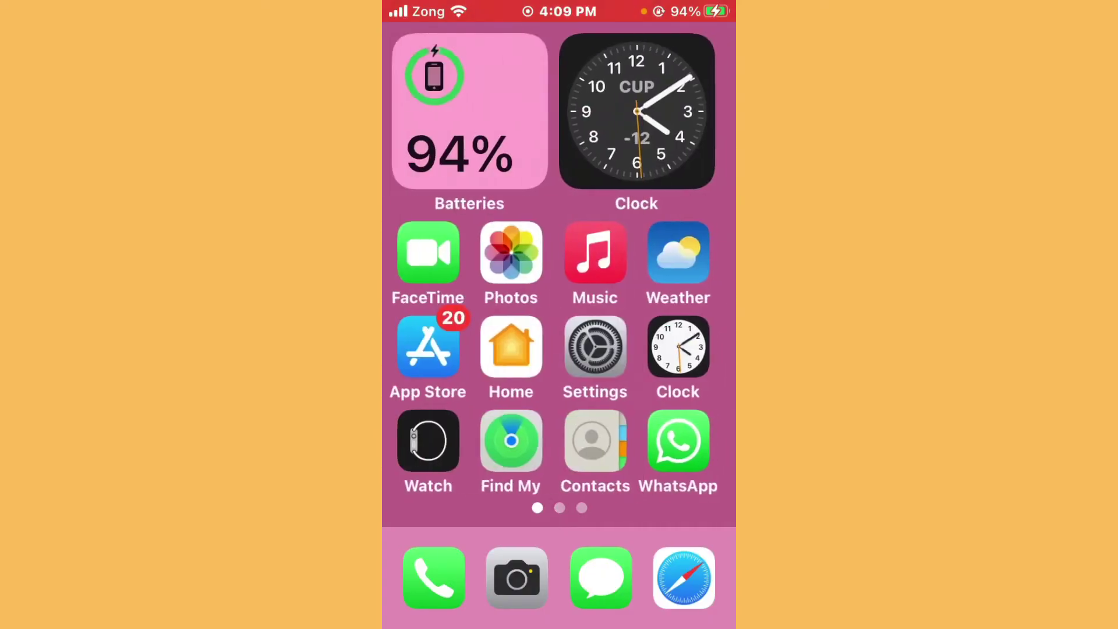
- Check General > VPN & Device Management, confirming the VPN is Not Connected
{"action": "left_click", "coordinate": [600, 347]}
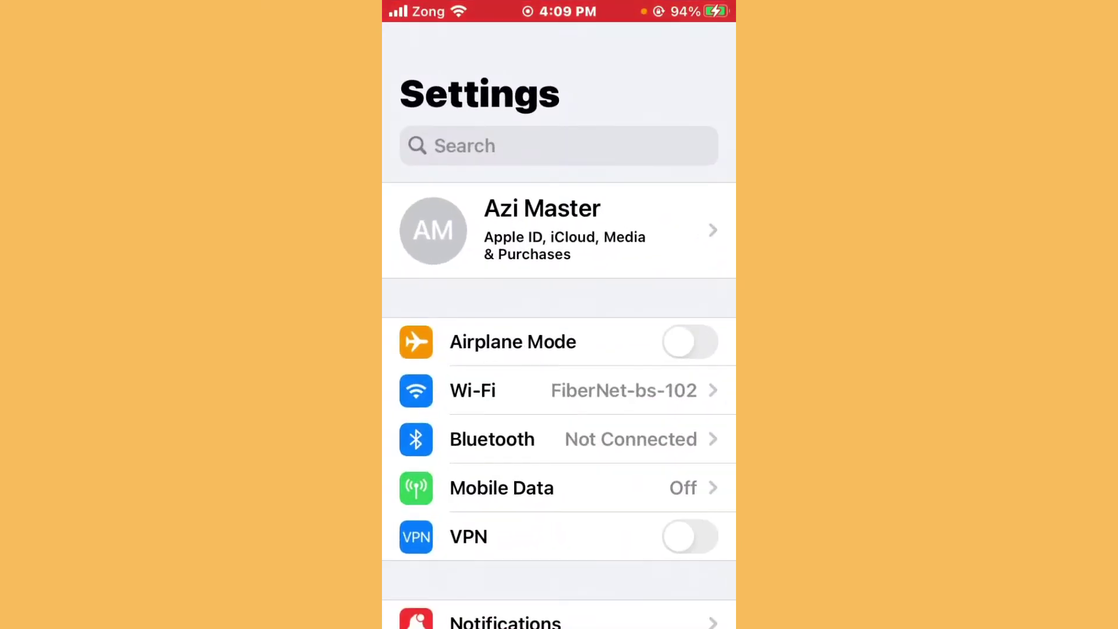
{"action": "scroll", "coordinate": [559, 349], "scroll_direction": "down", "scroll_amount": 5}
{"action": "scroll", "coordinate": [559, 349], "scroll_direction": "down", "scroll_amount": 5}
{"action": "scroll", "coordinate": [559, 349], "scroll_direction": "down", "scroll_amount": 3}
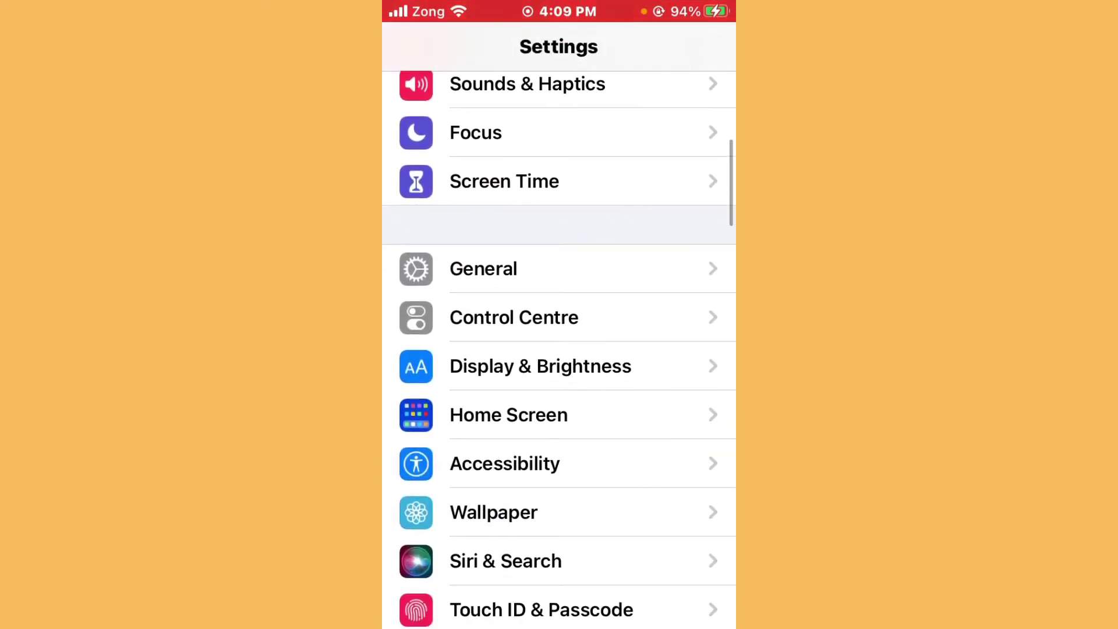
{"action": "left_click", "coordinate": [484, 269]}
{"action": "scroll", "coordinate": [559, 350], "scroll_direction": "down", "scroll_amount": 10}
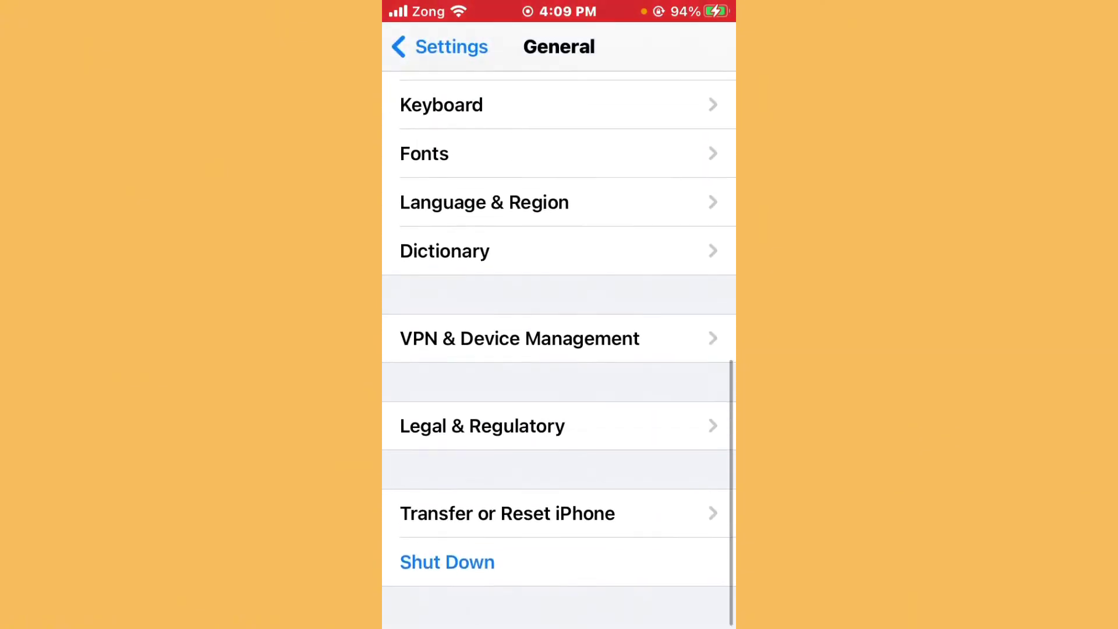
{"action": "left_click", "coordinate": [520, 339]}
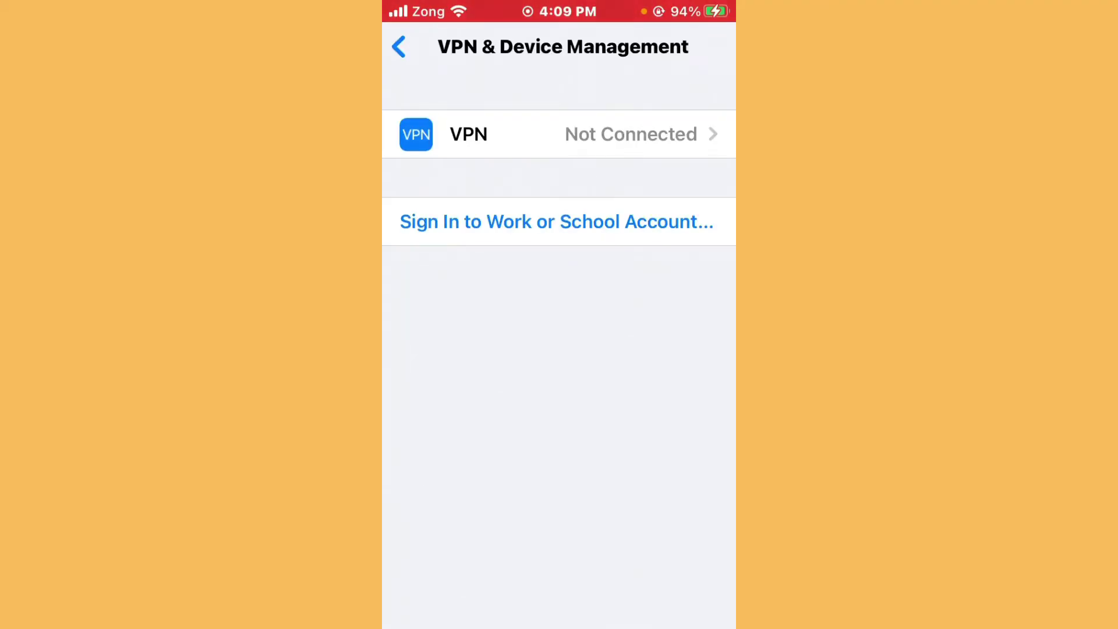
{"action": "left_click", "coordinate": [398, 47]}
- Switch Snapchat's Background App Refresh off and back on in its settings page
{"action": "left_click", "coordinate": [398, 47]}
{"action": "scroll", "coordinate": [558, 326], "scroll_direction": "down", "scroll_amount": 10}
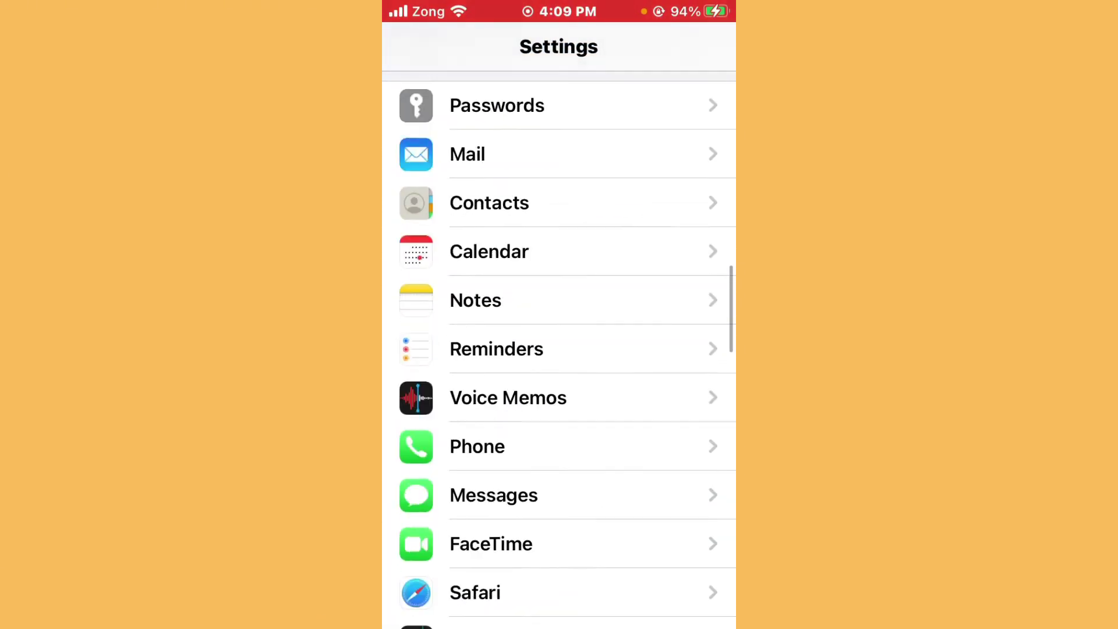
{"action": "scroll", "coordinate": [559, 326], "scroll_direction": "down", "scroll_amount": 10}
{"action": "scroll", "coordinate": [559, 326], "scroll_direction": "down", "scroll_amount": 10}
{"action": "left_click", "coordinate": [491, 173]}
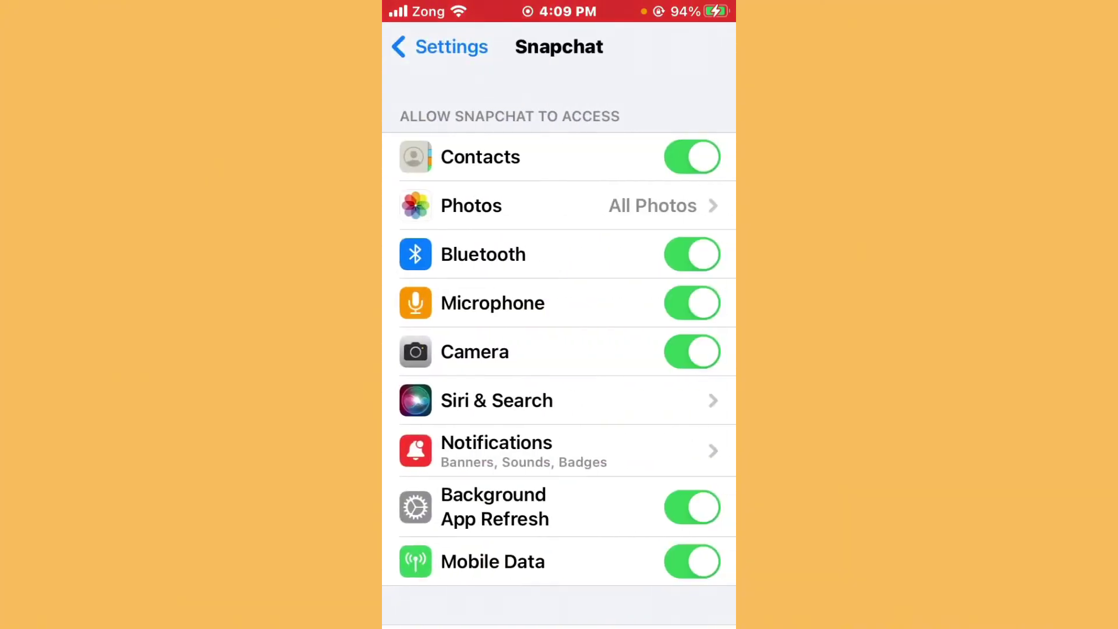
{"action": "left_click", "coordinate": [691, 507]}
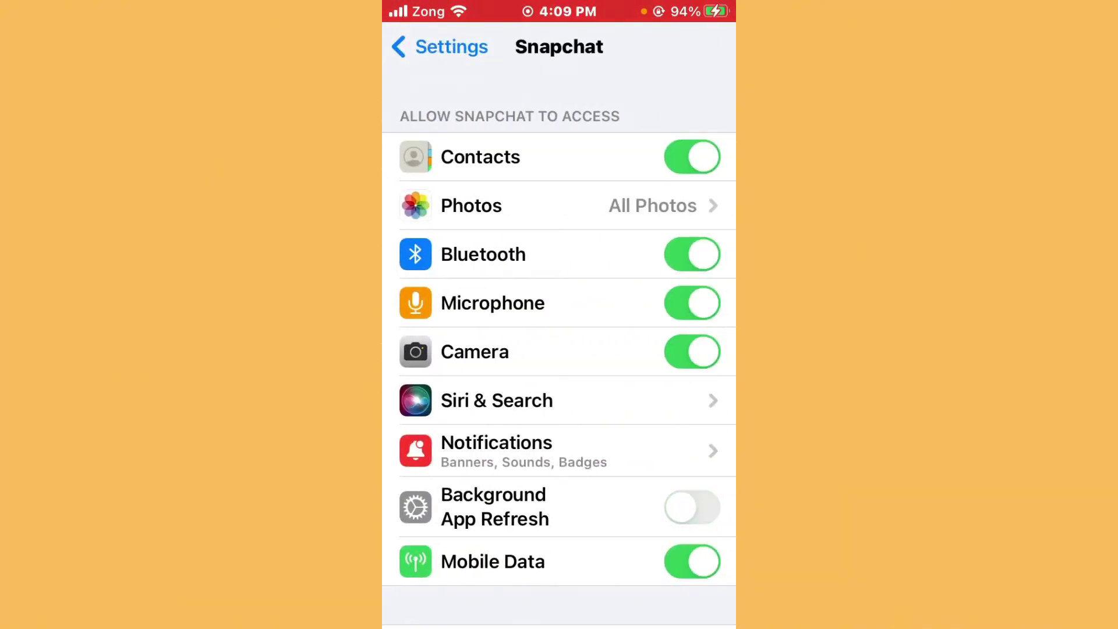
{"action": "left_click", "coordinate": [692, 506]}
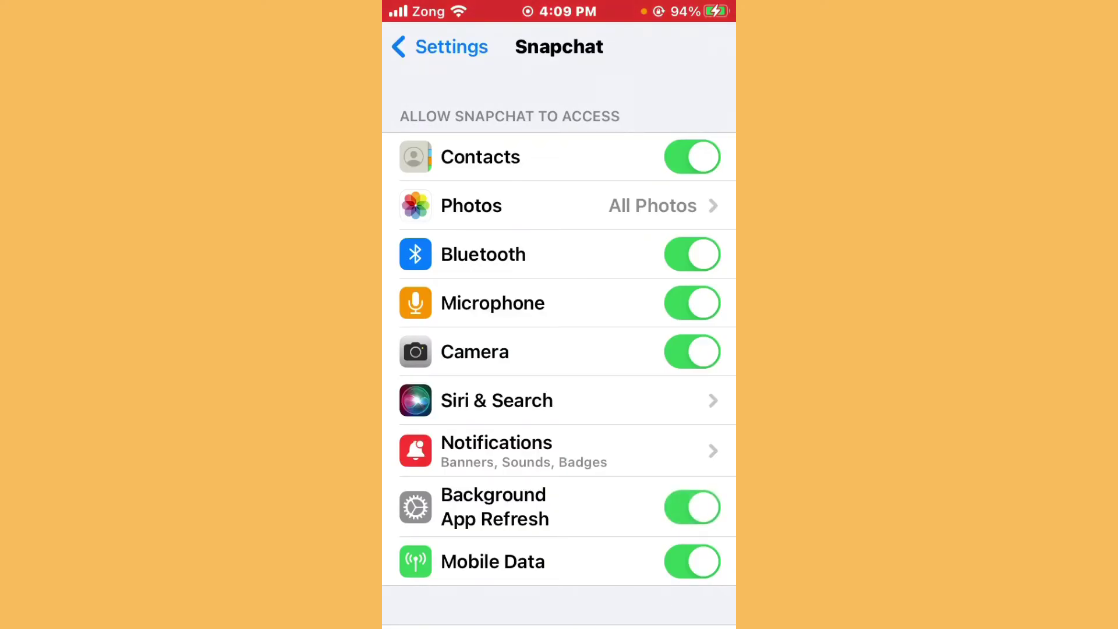
{"action": "left_click", "coordinate": [440, 47]}
- Look at the Background App Refresh settings under General
{"action": "scroll", "coordinate": [559, 349], "scroll_direction": "up", "scroll_amount": 10}
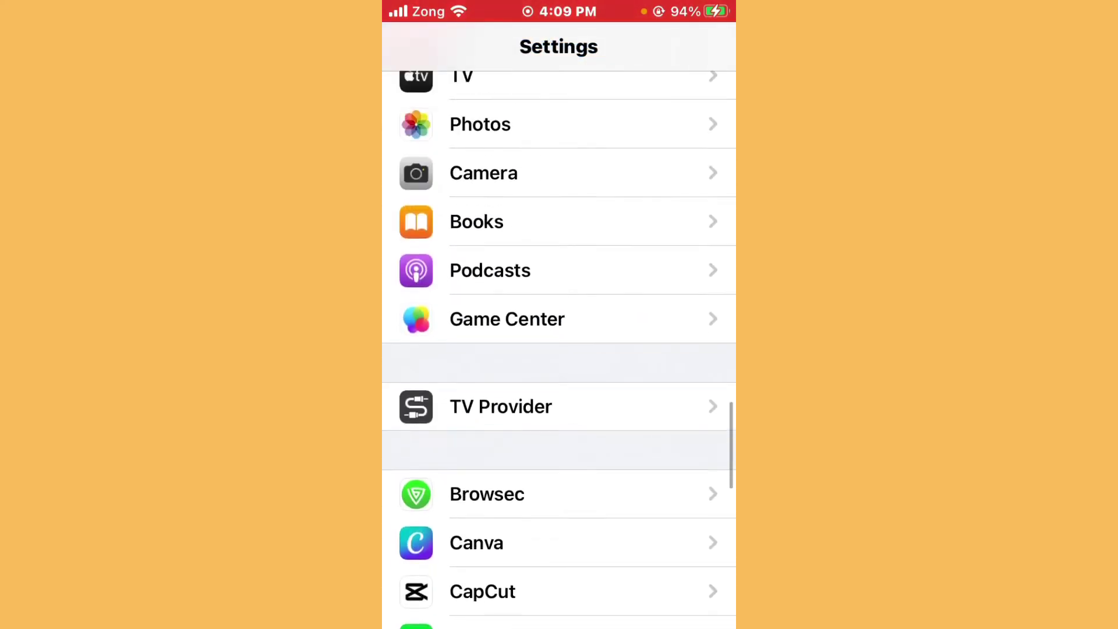
{"action": "scroll", "coordinate": [559, 349], "scroll_direction": "up", "scroll_amount": 5}
{"action": "scroll", "coordinate": [559, 349], "scroll_direction": "up", "scroll_amount": 5}
{"action": "scroll", "coordinate": [559, 349], "scroll_direction": "up", "scroll_amount": 5}
{"action": "scroll", "coordinate": [559, 349], "scroll_direction": "up", "scroll_amount": 5}
{"action": "scroll", "coordinate": [559, 349], "scroll_direction": "up", "scroll_amount": 5}
{"action": "scroll", "coordinate": [559, 350], "scroll_direction": "up", "scroll_amount": 3}
{"action": "scroll", "coordinate": [559, 349], "scroll_direction": "down", "scroll_amount": 1}
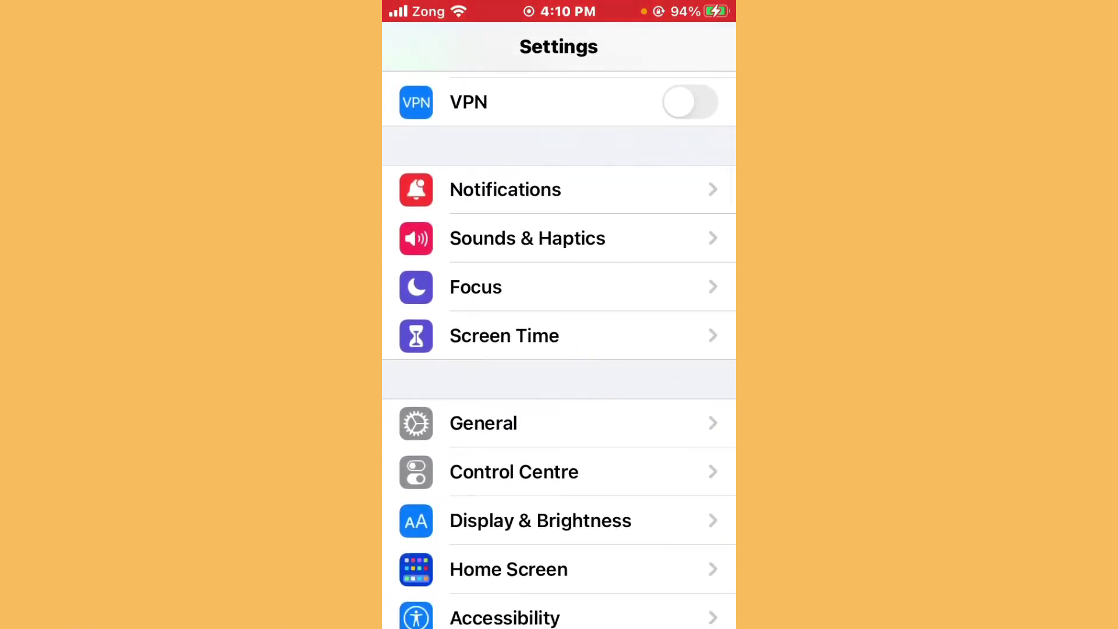
{"action": "left_click", "coordinate": [484, 423]}
{"action": "scroll", "coordinate": [558, 349], "scroll_direction": "down", "scroll_amount": 1}
{"action": "scroll", "coordinate": [559, 350], "scroll_direction": "down", "scroll_amount": 5}
{"action": "left_click", "coordinate": [509, 279]}
{"action": "left_click", "coordinate": [396, 46]}
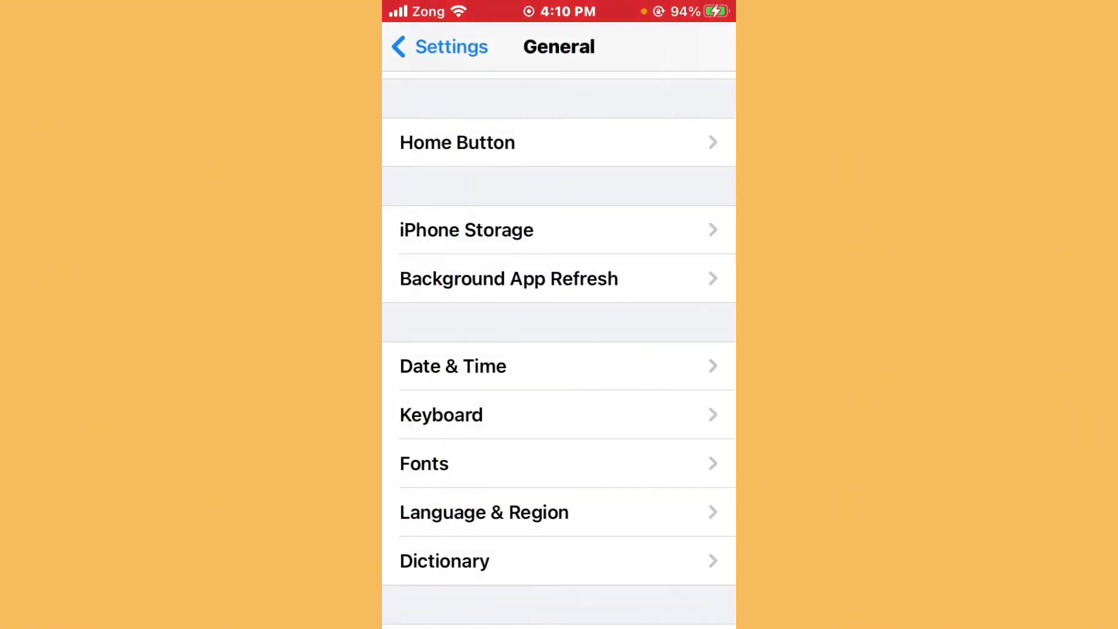
- Open Snapchat in iPhone Storage, cancel the Offload App confirmation, and go Home
{"action": "left_click", "coordinate": [467, 230]}
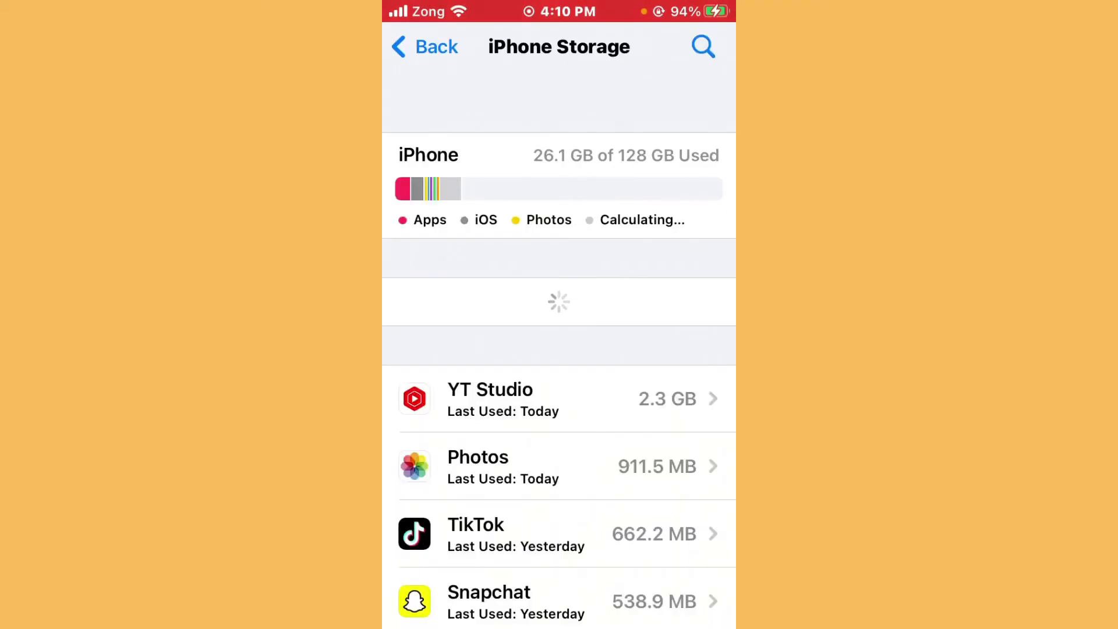
{"action": "scroll", "coordinate": [559, 350], "scroll_direction": "down", "scroll_amount": 7}
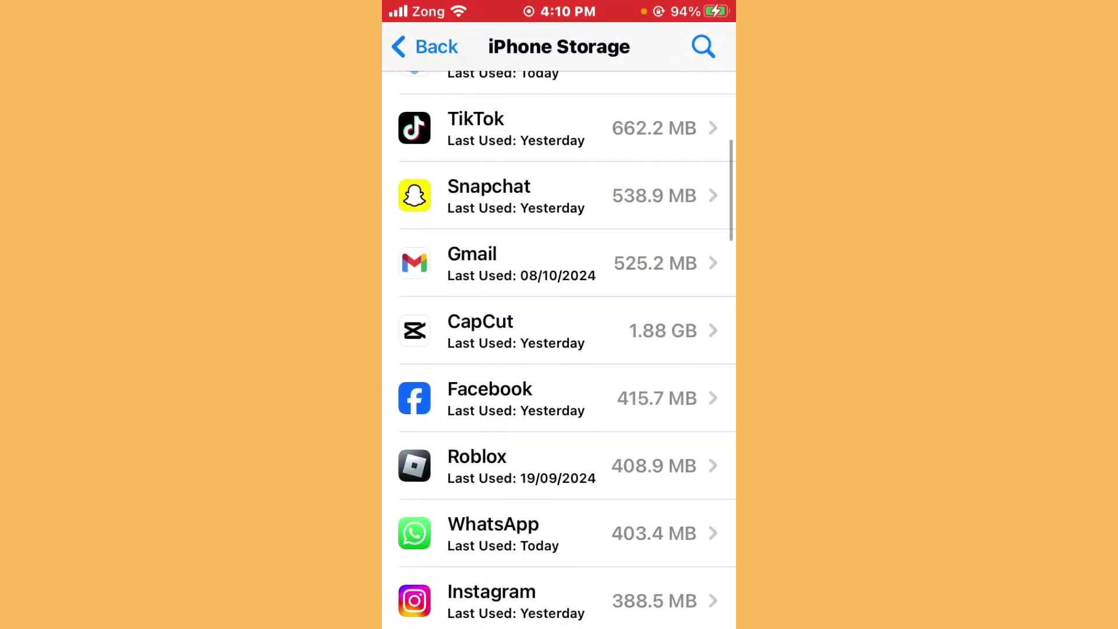
{"action": "left_click", "coordinate": [489, 195]}
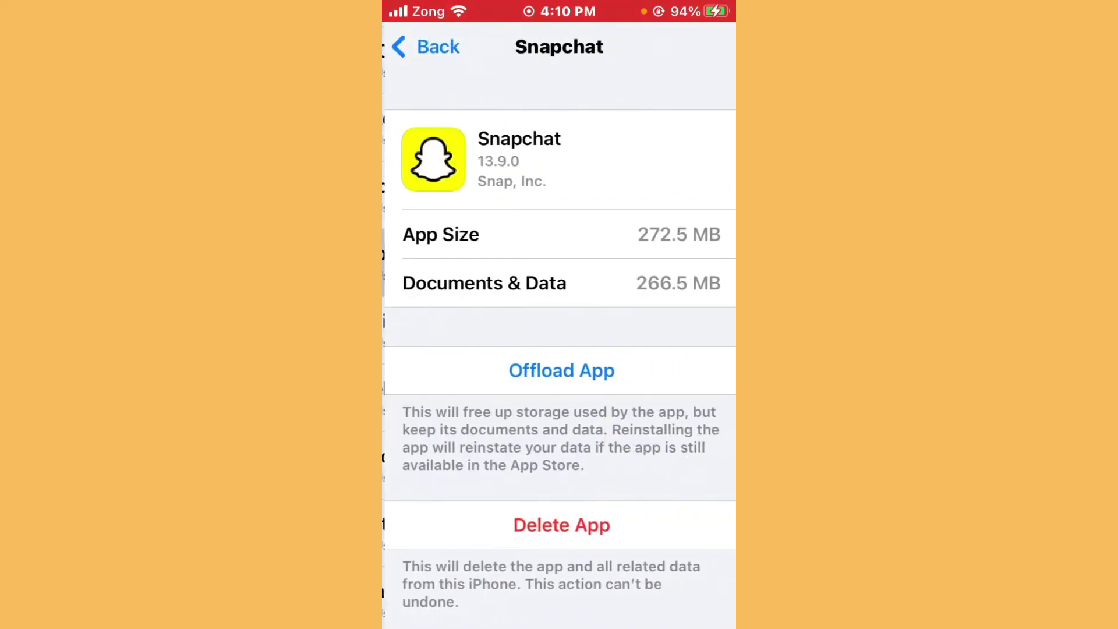
{"action": "left_click", "coordinate": [559, 370]}
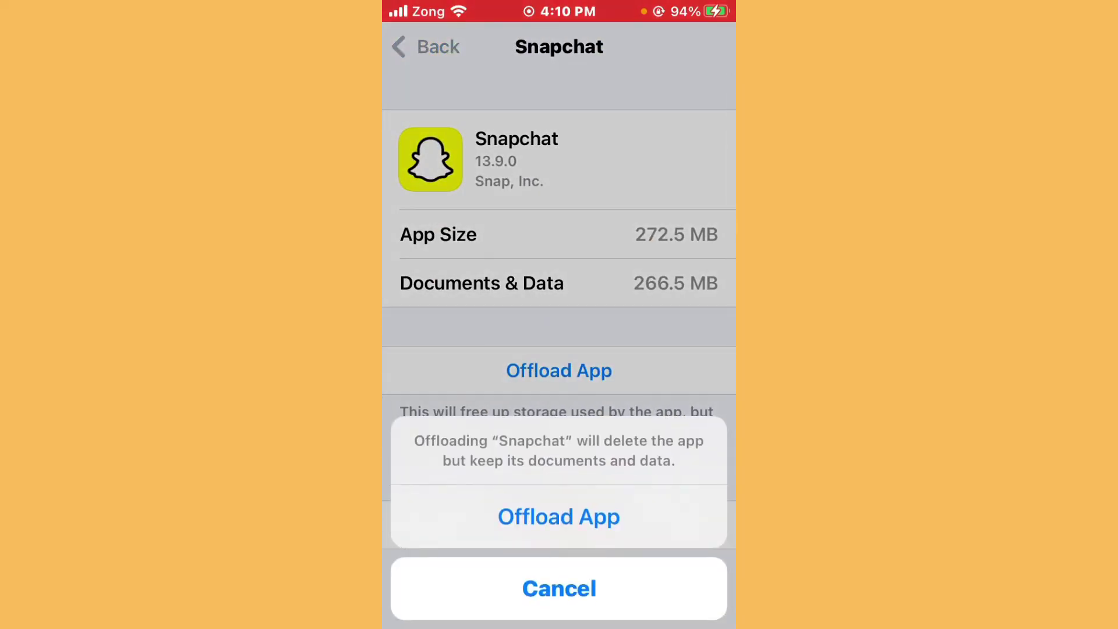
{"action": "left_click", "coordinate": [559, 588]}
{"action": "key", "text": "super"}
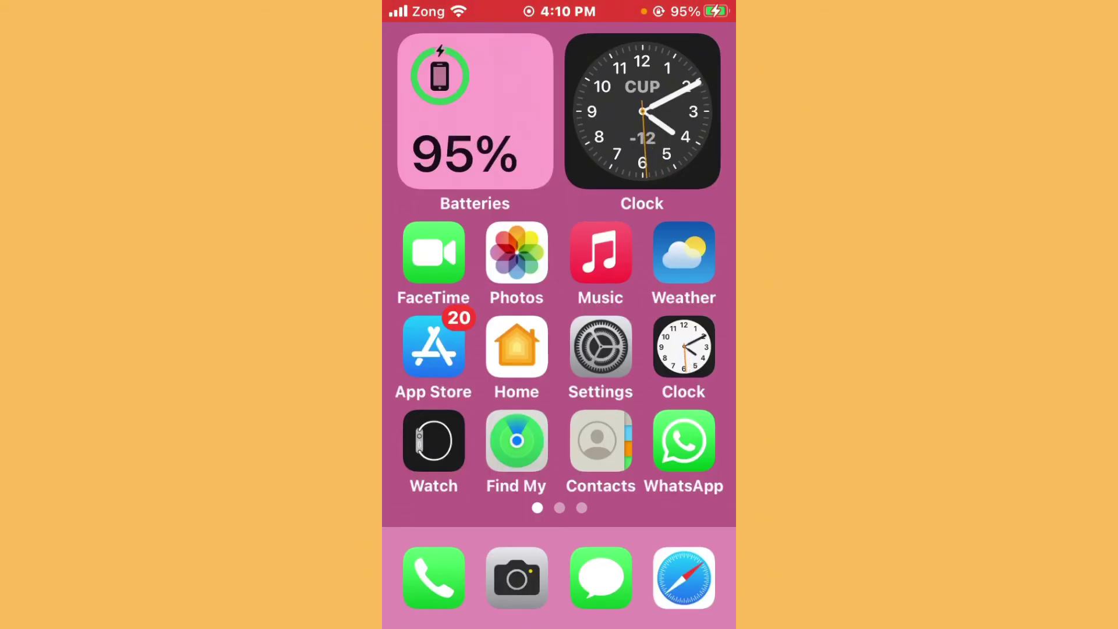
- Search 'snapchat support' in Safari from the second home page, bringing up Google results
{"action": "left_click_drag", "start_coordinate": [669, 350], "coordinate": [437, 350]}
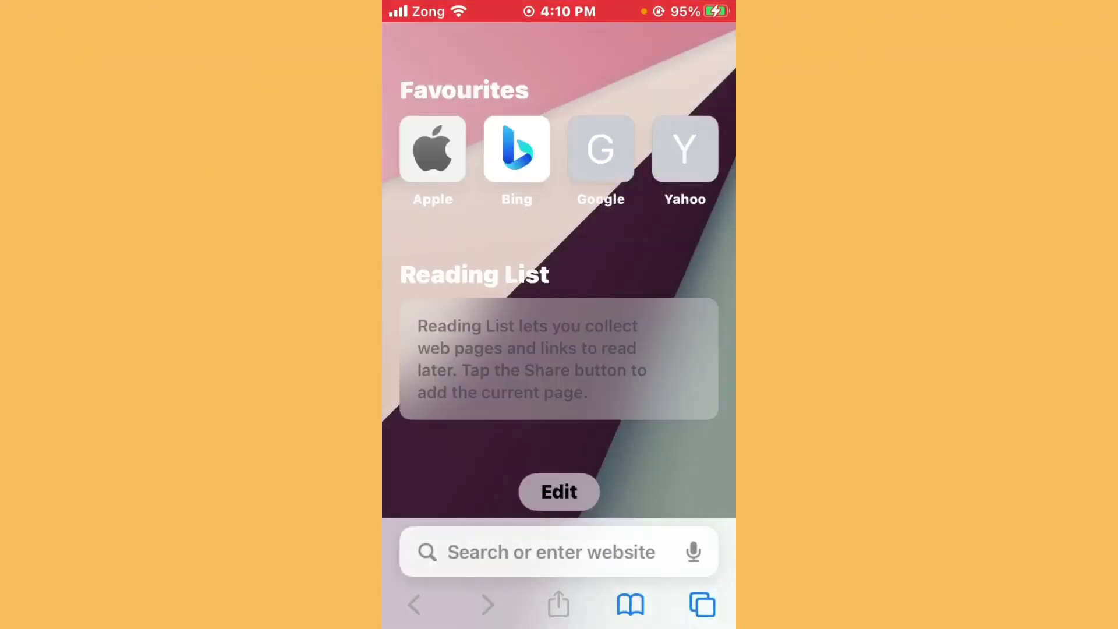
{"action": "left_click", "coordinate": [552, 551]}
{"action": "type", "text": "sn"}
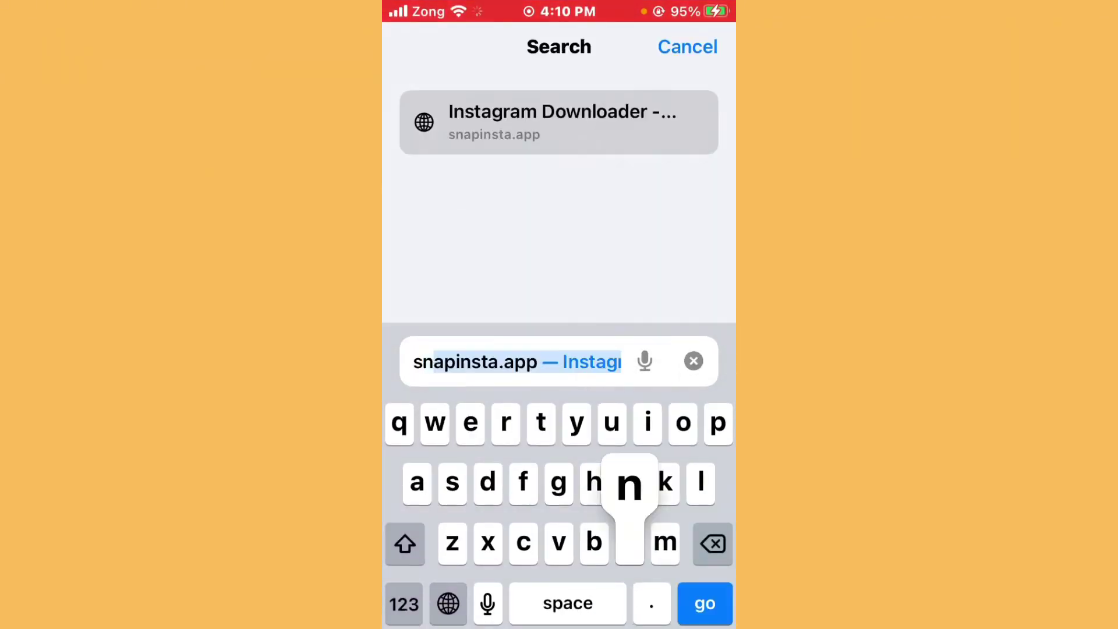
{"action": "type", "text": "ap"}
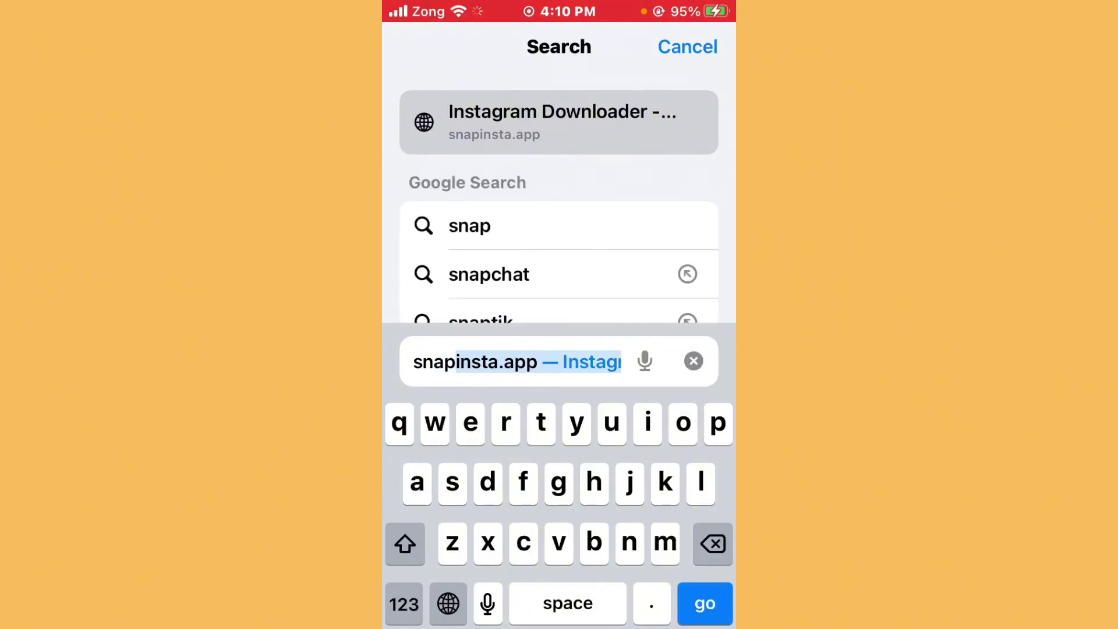
{"action": "type", "text": "c"}
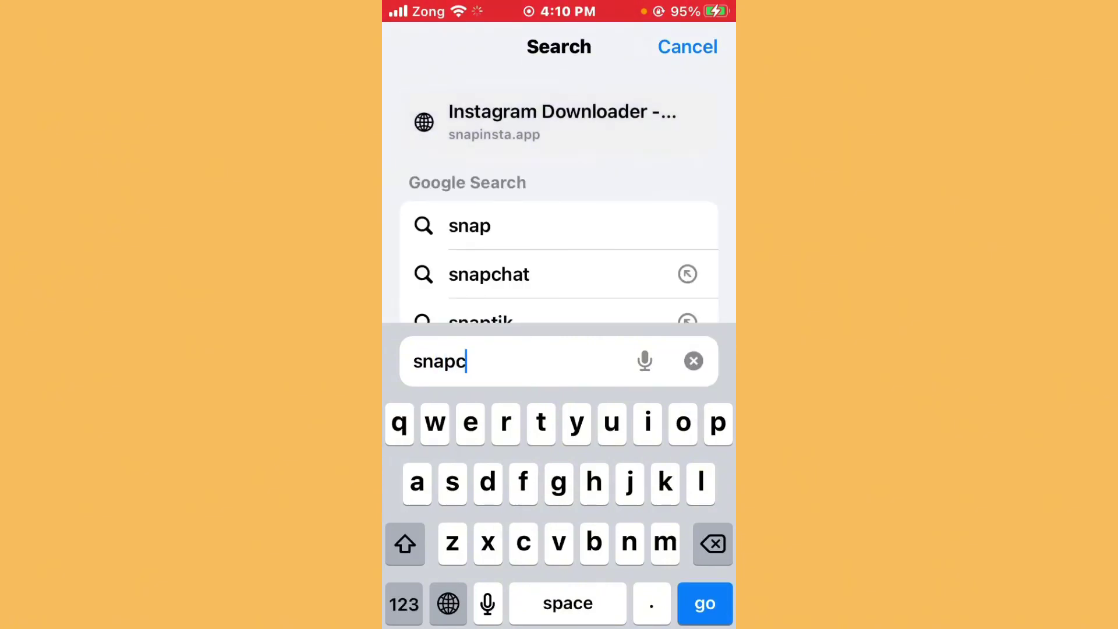
{"action": "type", "text": "hat supp"}
{"action": "left_click", "coordinate": [526, 190]}
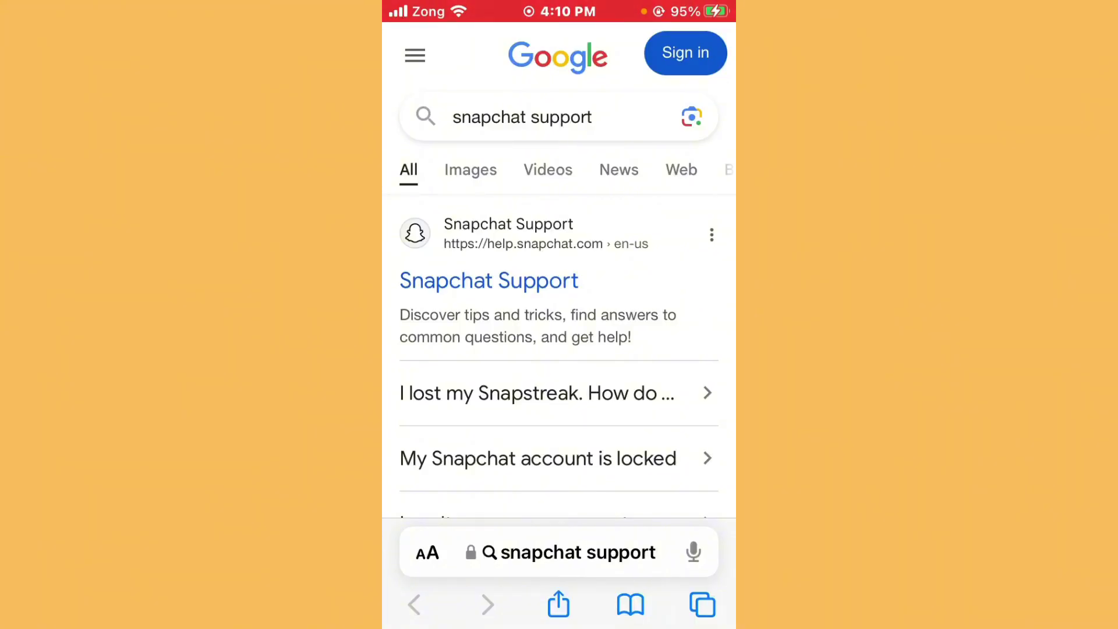
- Close Safari and return to the first home page with the Batteries and Clock widgets
{"action": "key", "text": "super"}
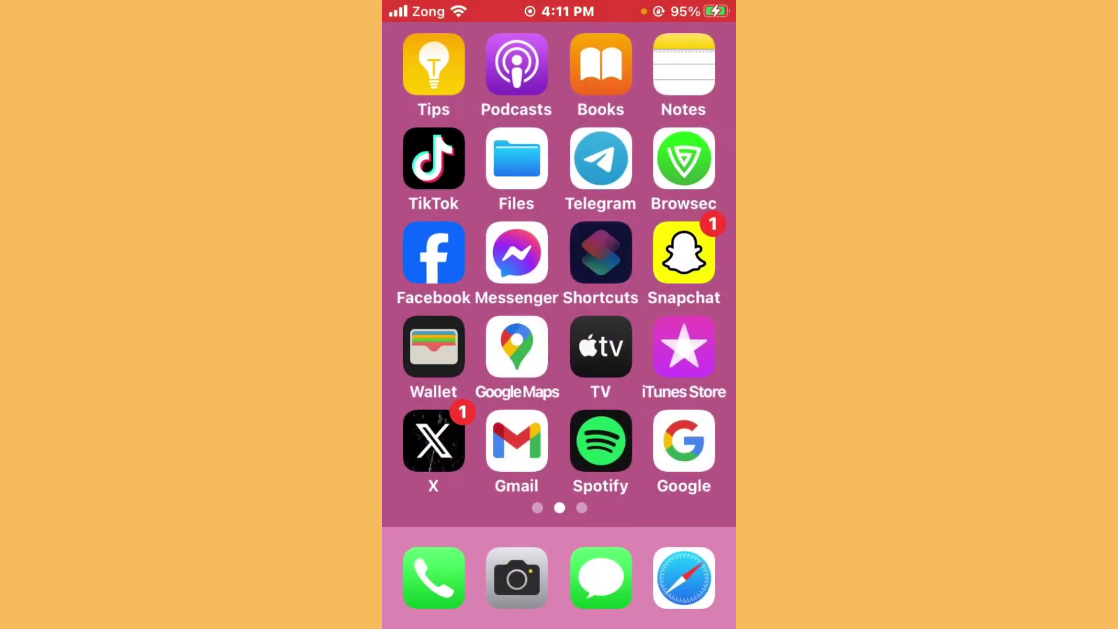
{"action": "left_click_drag", "start_coordinate": [466, 262], "coordinate": [670, 262]}
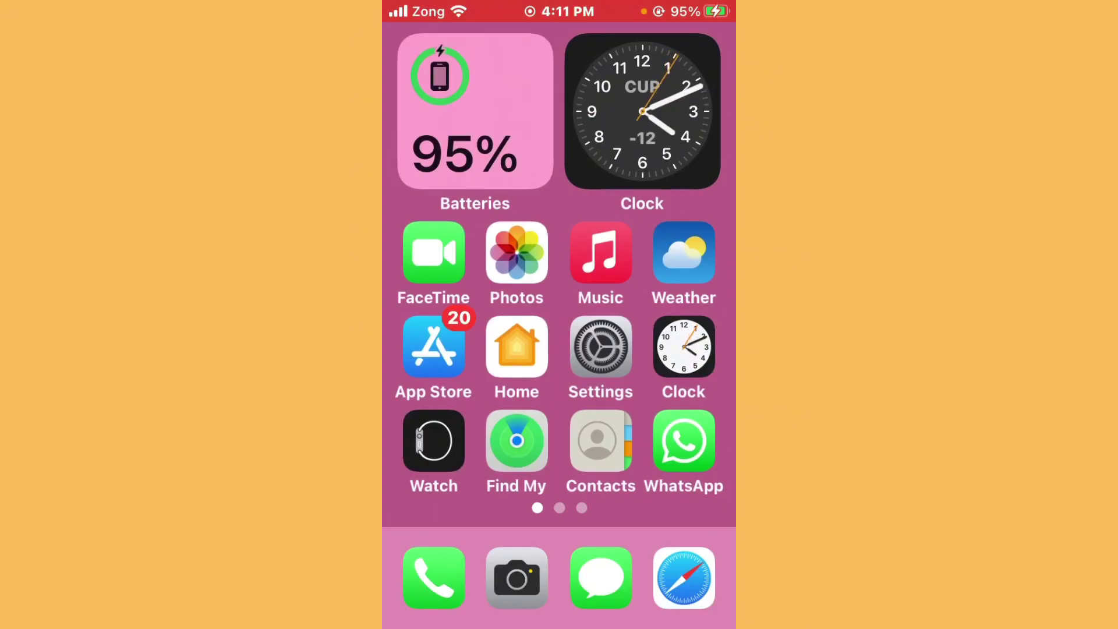